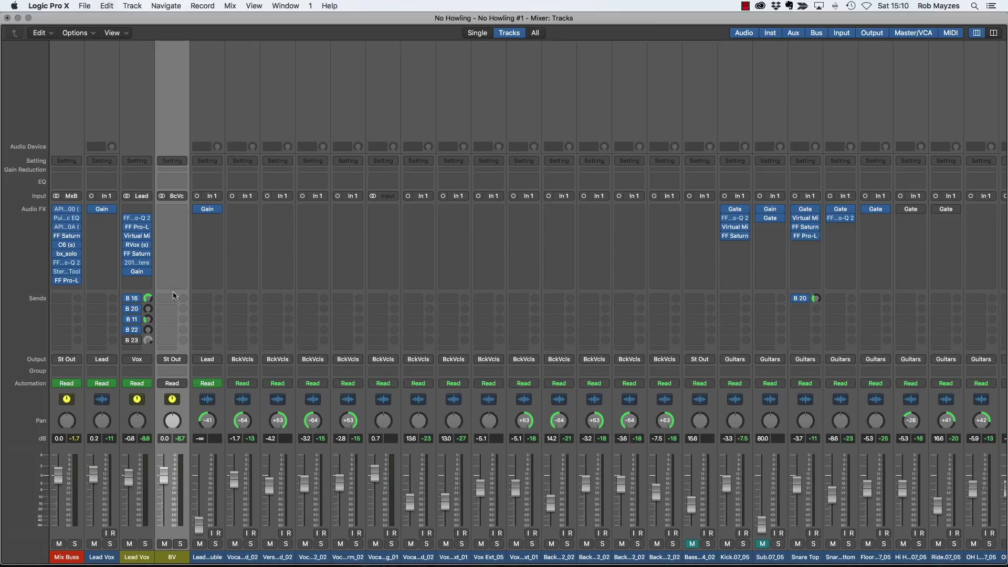
Check the output bus routing of all the backing vocal tracks, selected together.
{"action": "left_click", "coordinate": [253, 349]}
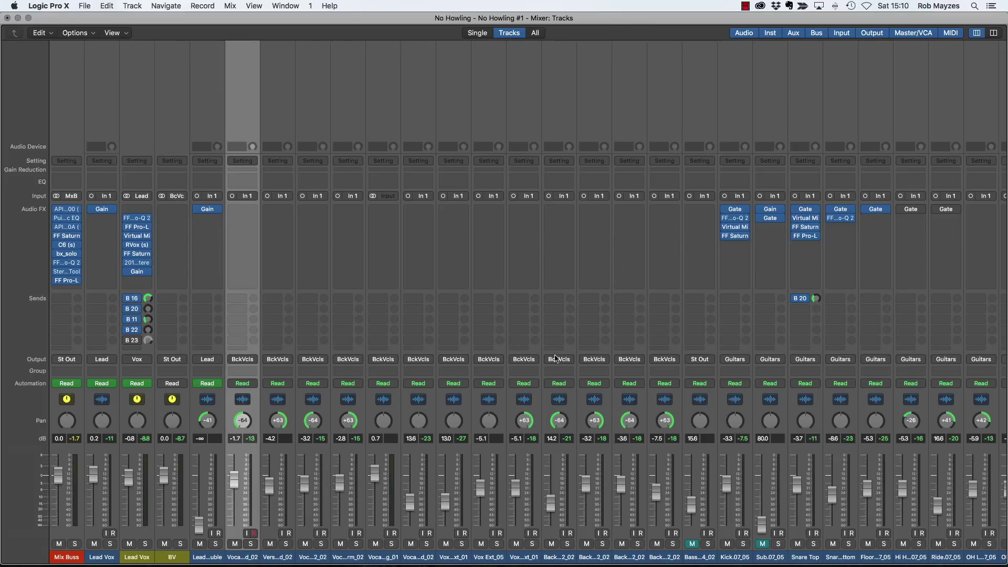
{"action": "left_click", "coordinate": [678, 351], "text": "shift"}
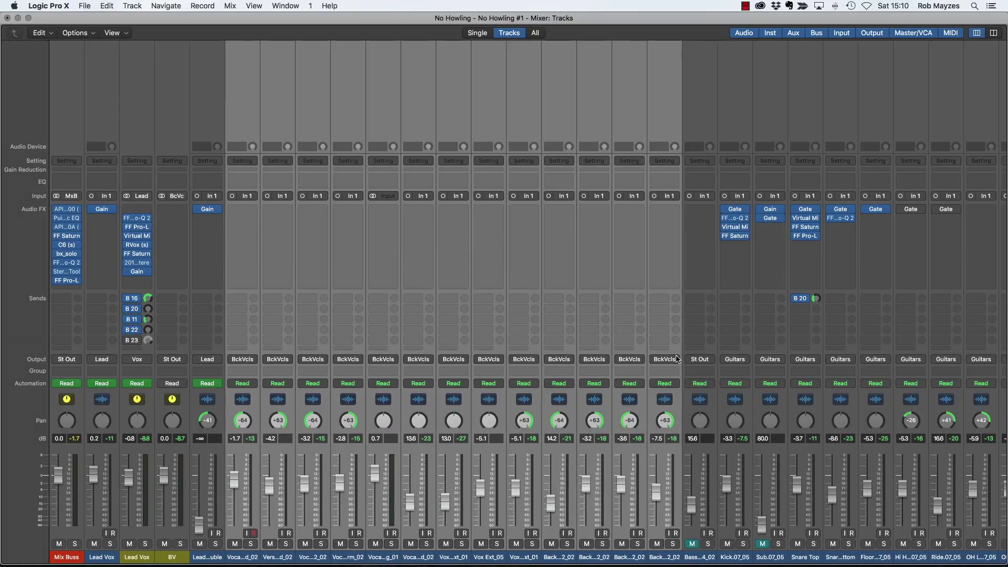
{"action": "left_click", "coordinate": [677, 359]}
{"action": "mouse_move", "coordinate": [681, 398]}
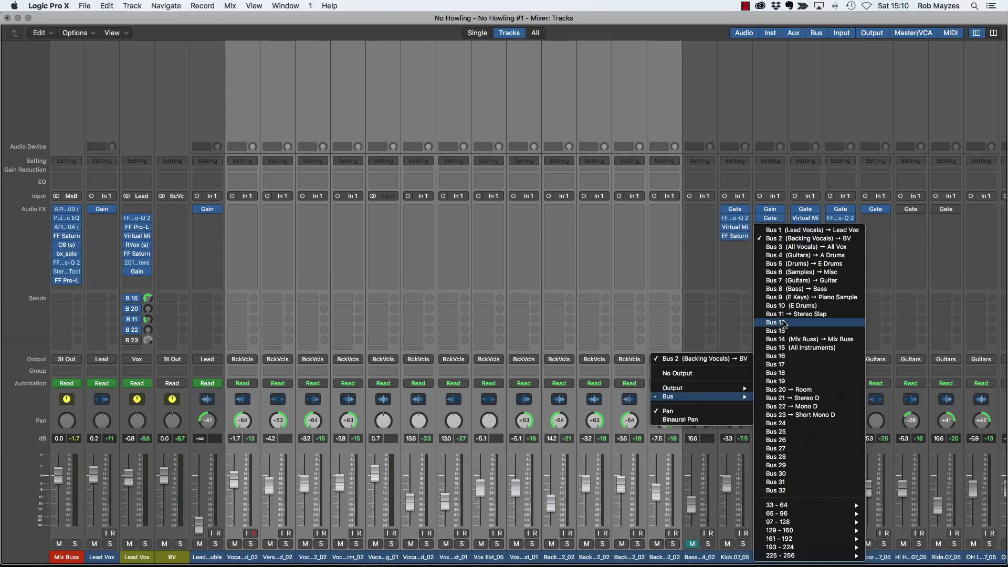
{"action": "left_click", "coordinate": [287, 355]}
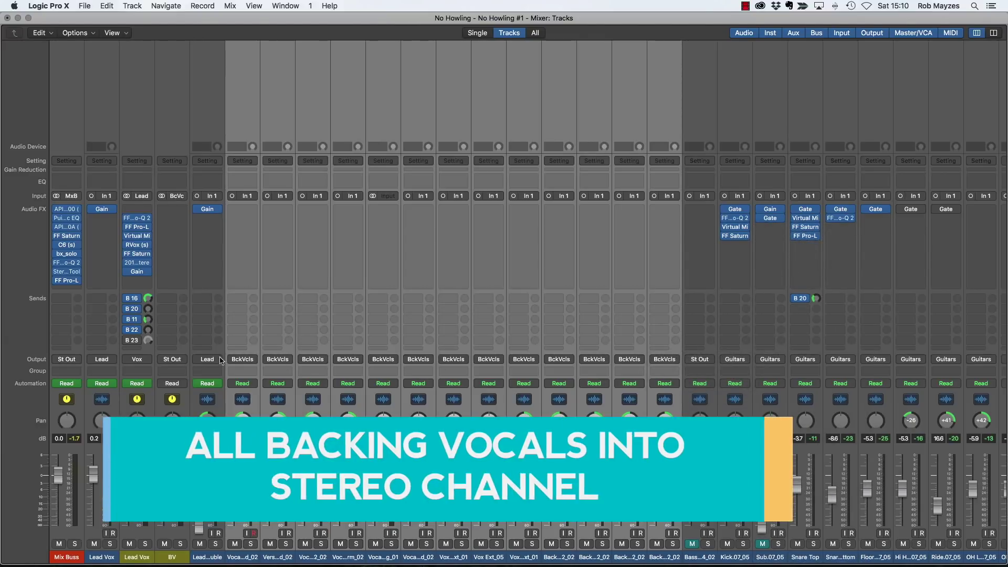
Solo the BV channel and copy the Lead Vox insert chain onto it, from FF Pro-Q 2 through Gain.
{"action": "left_click", "coordinate": [173, 533]}
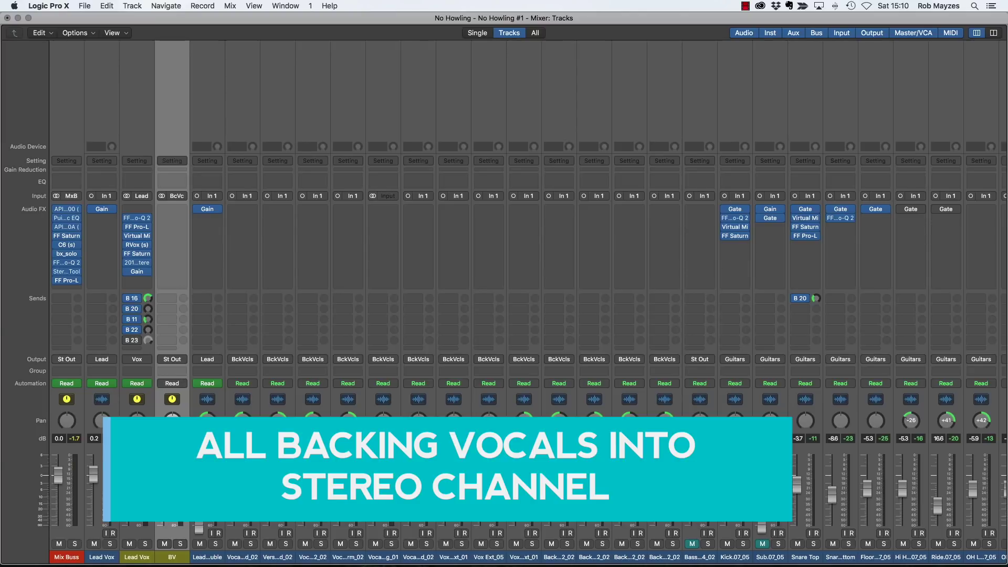
{"action": "left_click", "coordinate": [180, 544]}
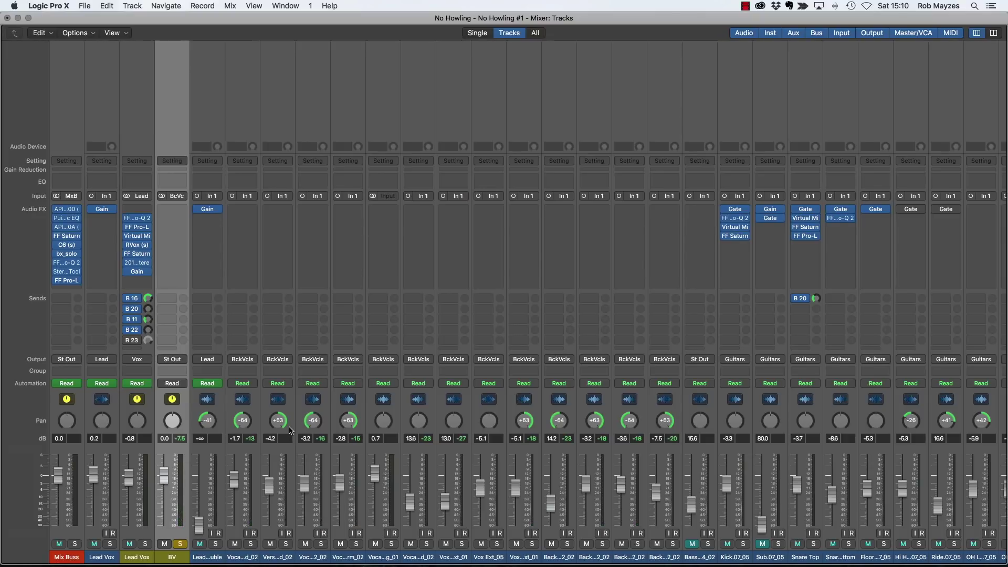
{"action": "mouse_move", "coordinate": [128, 218]}
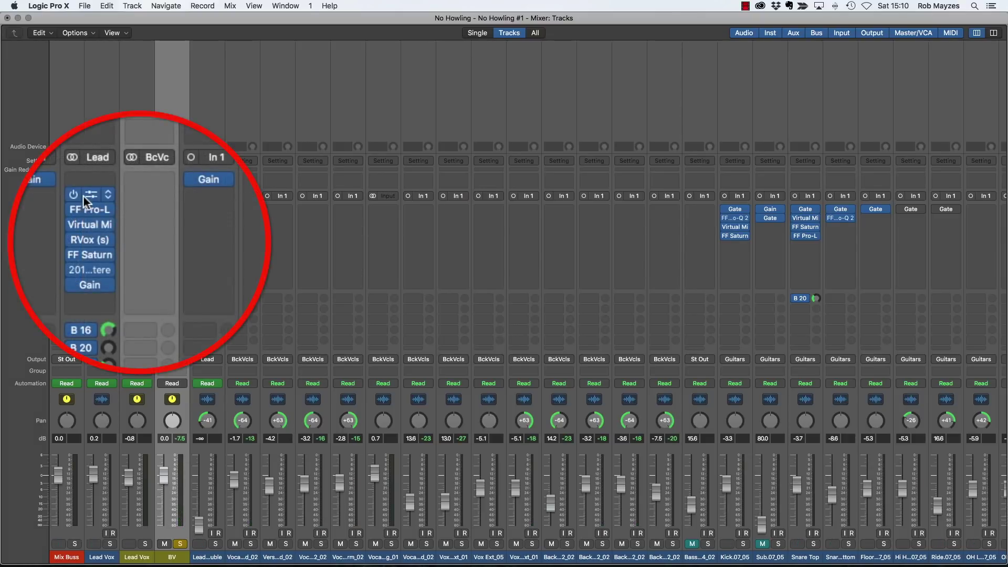
{"action": "left_click_drag", "start_coordinate": [83, 195], "coordinate": [148, 196]}
{"action": "left_click_drag", "start_coordinate": [89, 209], "coordinate": [141, 226]}
{"action": "mouse_move", "coordinate": [94, 242]}
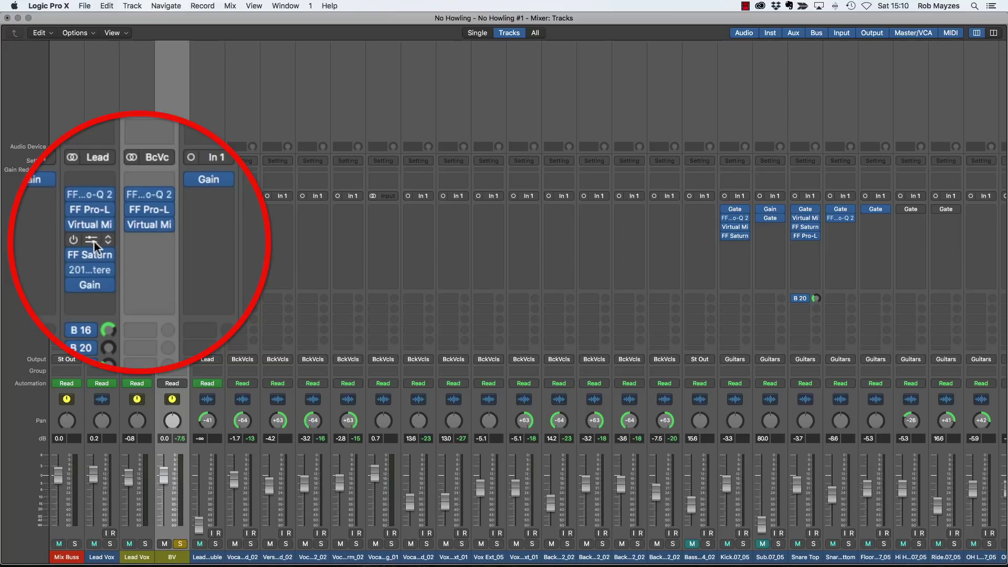
{"action": "left_click_drag", "start_coordinate": [77, 238], "coordinate": [142, 257]}
{"action": "left_click_drag", "start_coordinate": [90, 270], "coordinate": [156, 285]}
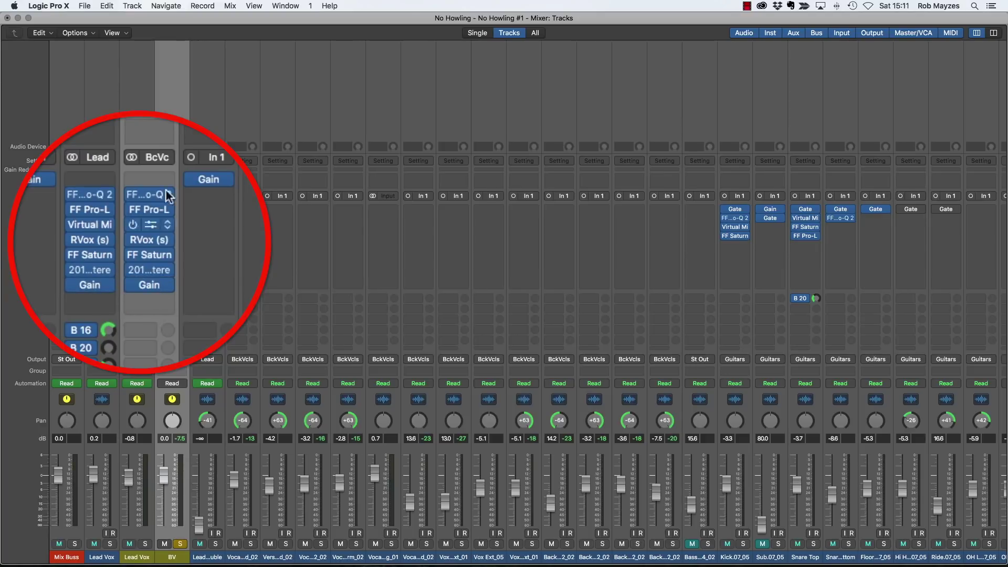
{"action": "mouse_move", "coordinate": [140, 194]}
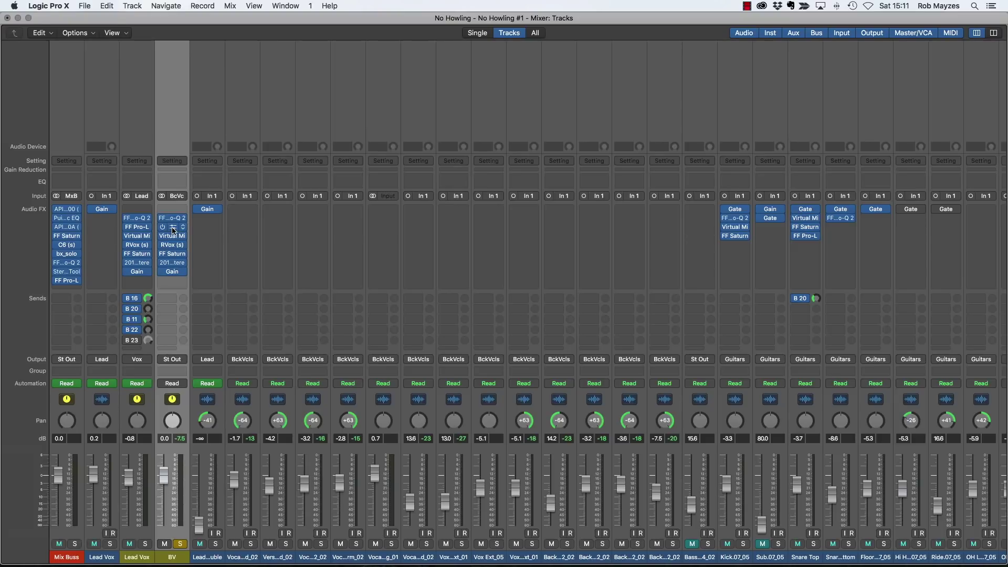
Inspect the copied FF Pro-L limiter on the BV channel and remove it from the insert chain.
{"action": "left_click", "coordinate": [172, 230]}
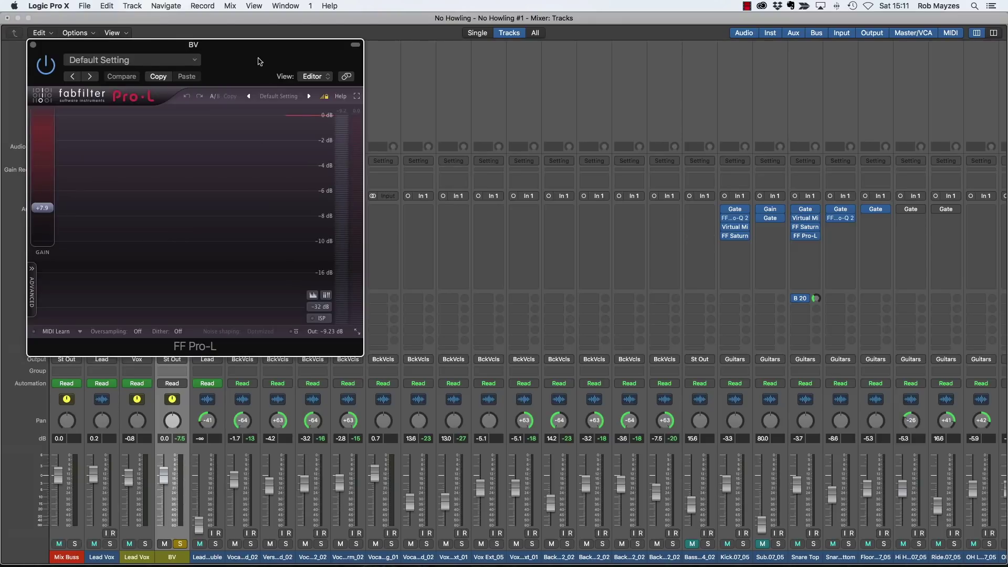
{"action": "left_click_drag", "start_coordinate": [259, 63], "coordinate": [535, 74]}
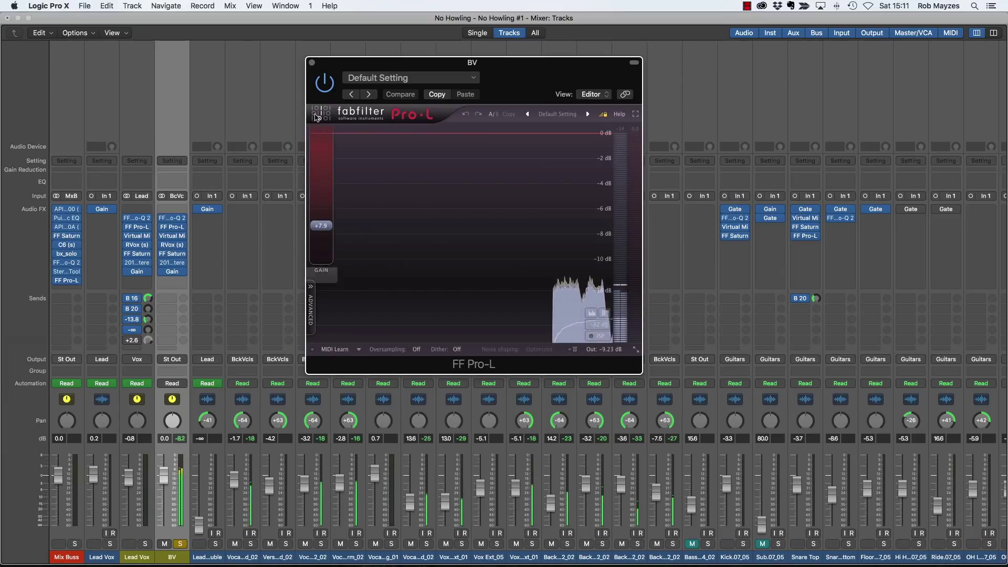
{"action": "left_click", "coordinate": [312, 65]}
{"action": "left_click", "coordinate": [184, 230]}
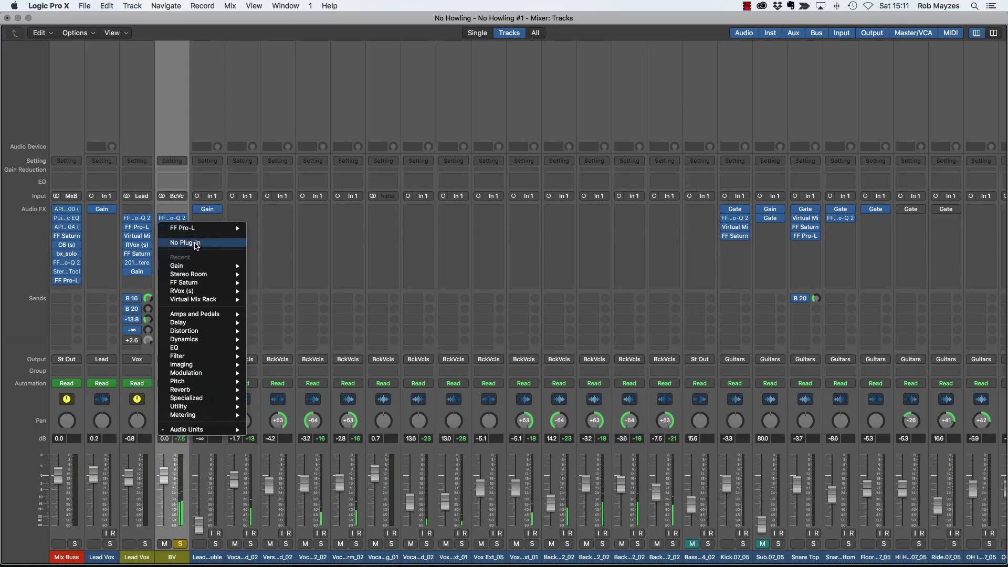
{"action": "left_click", "coordinate": [197, 242]}
Review the Virtual Mix Rack and FF Pro-Q 2 settings copied onto the BV channel.
{"action": "left_click", "coordinate": [175, 235]}
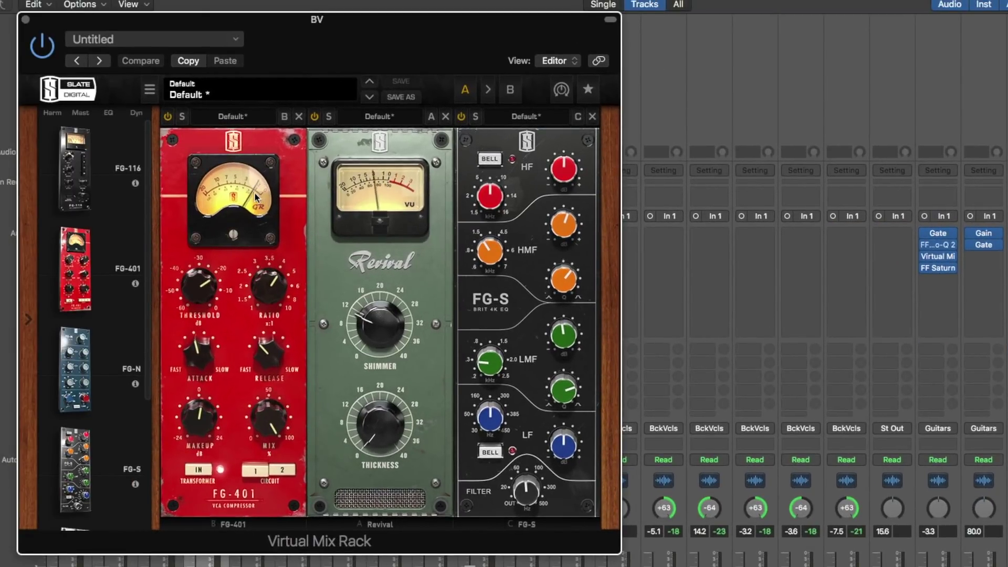
{"action": "left_click", "coordinate": [25, 20]}
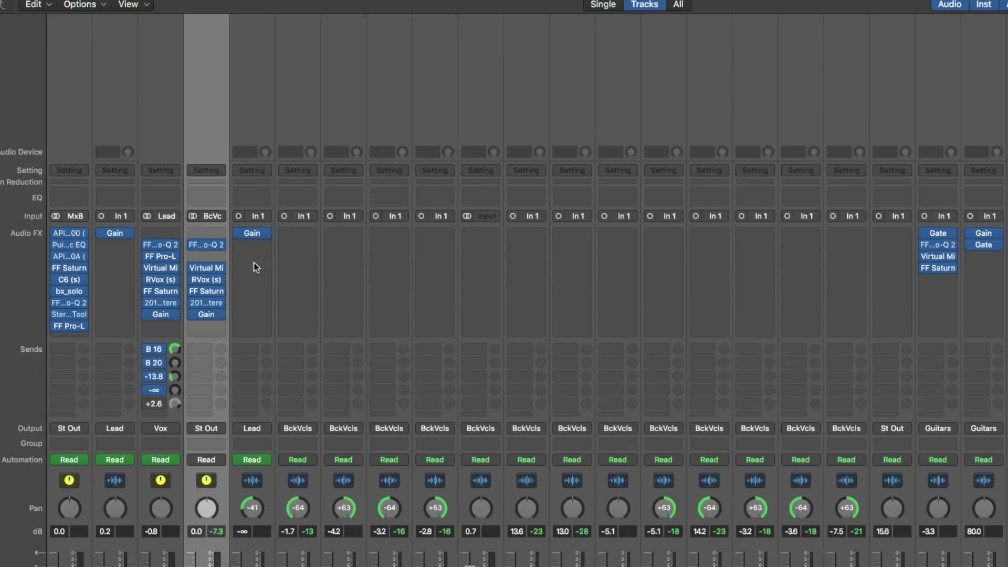
{"action": "left_click", "coordinate": [210, 246]}
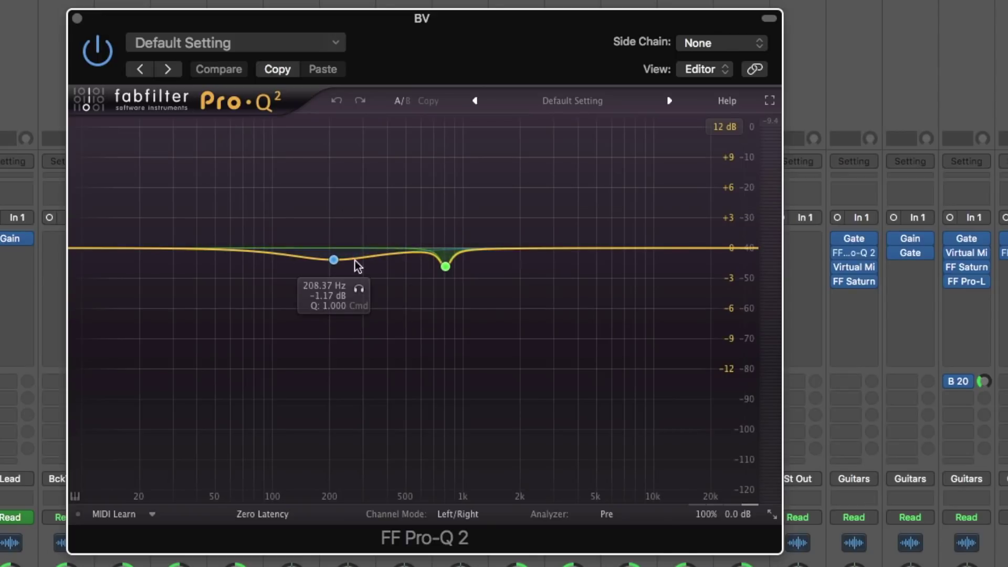
{"action": "left_click", "coordinate": [76, 17]}
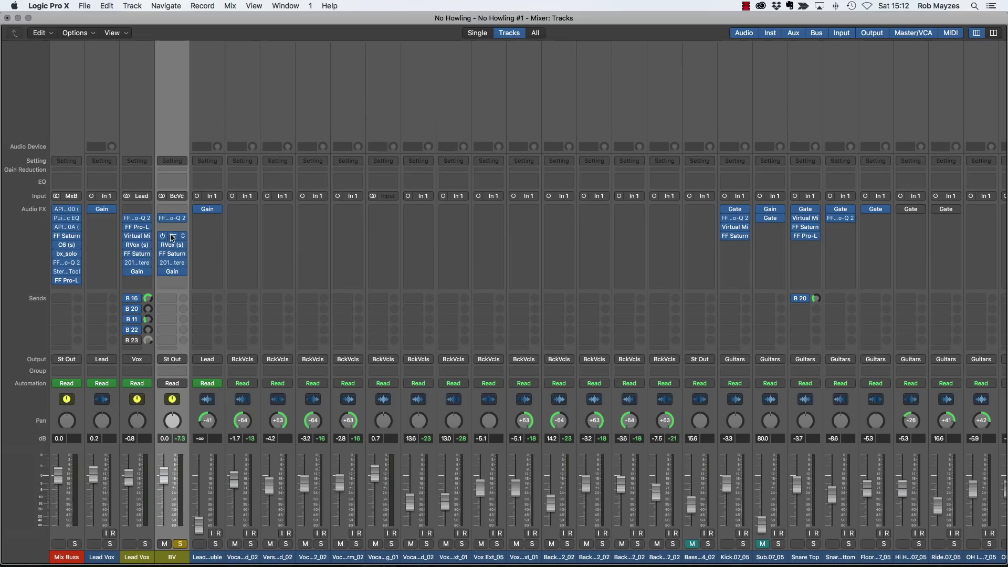
In the BV channel's Virtual Mix Rack, turn the FG-S HMF gain from a boost to a slight cut.
{"action": "left_click", "coordinate": [171, 235]}
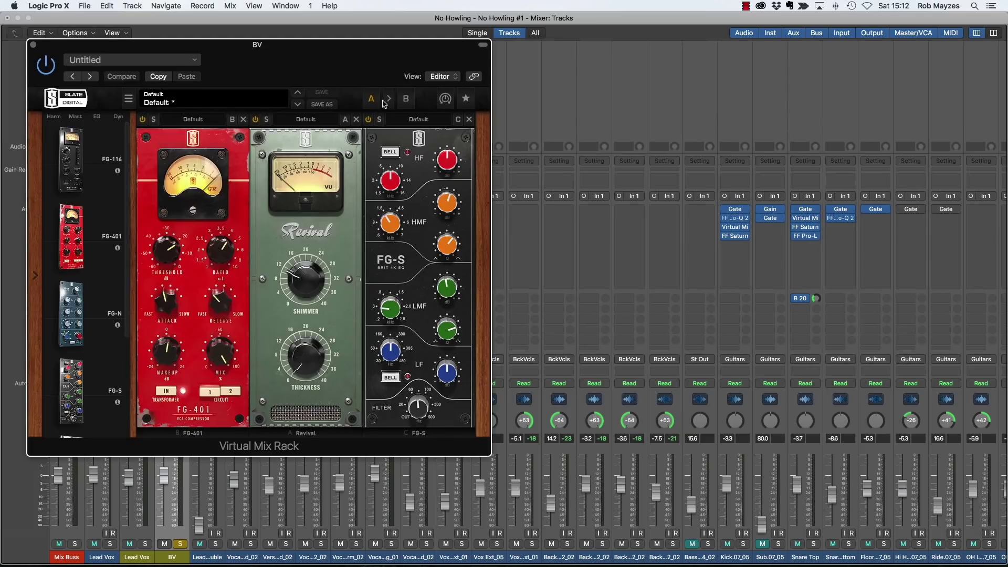
{"action": "left_click_drag", "start_coordinate": [258, 44], "coordinate": [422, 72]}
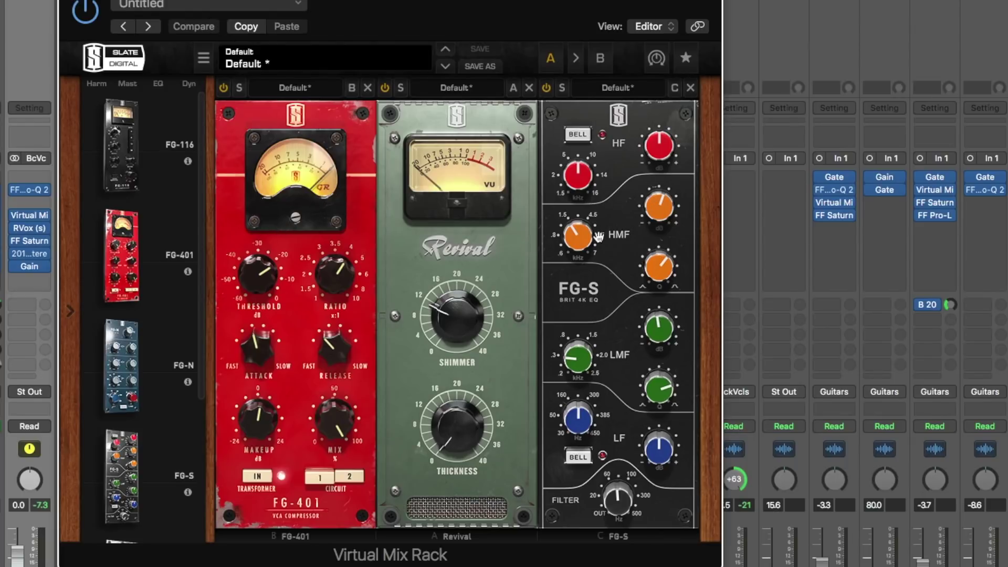
{"action": "mouse_move", "coordinate": [584, 238]}
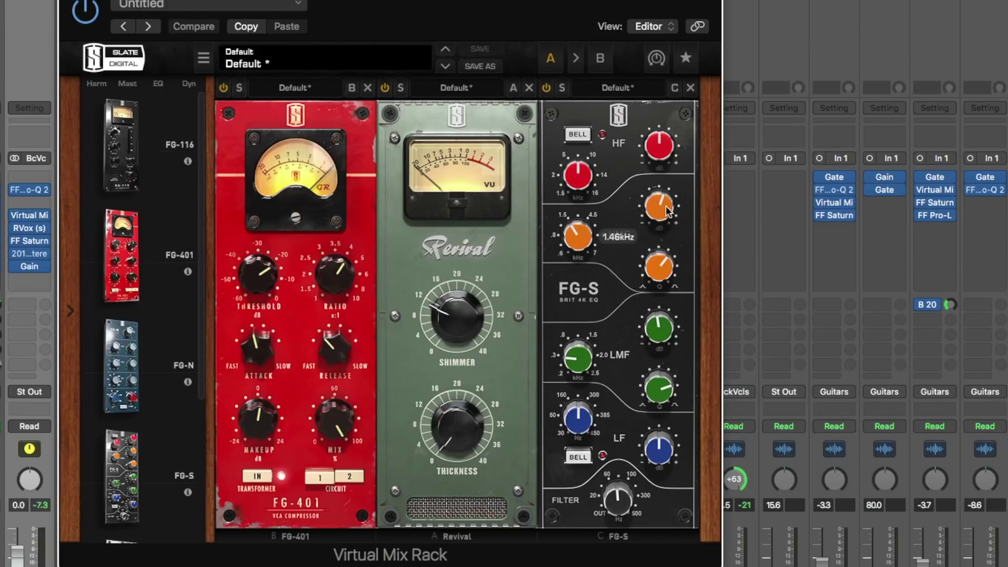
{"action": "mouse_move", "coordinate": [666, 206]}
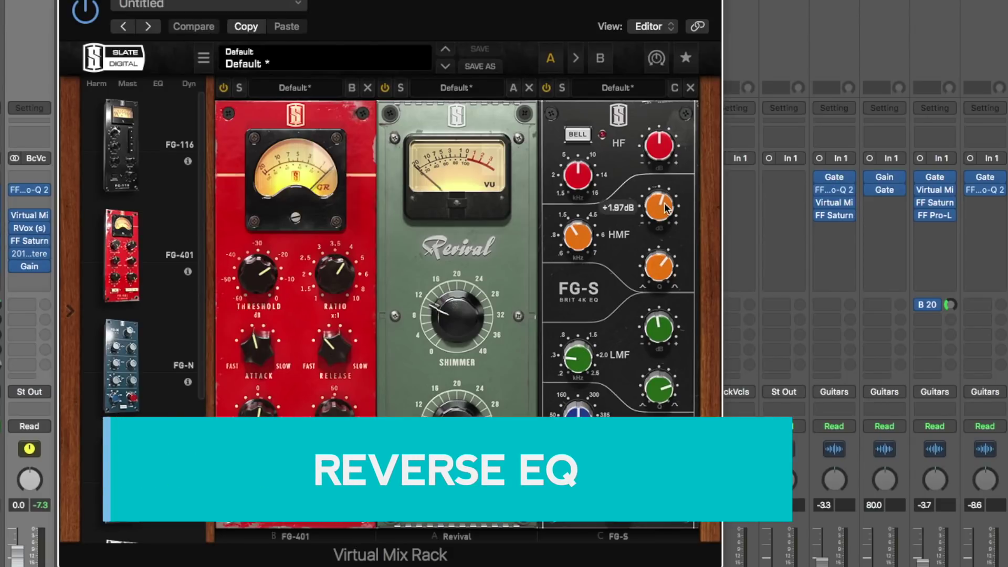
{"action": "left_click_drag", "start_coordinate": [666, 208], "coordinate": [664, 229]}
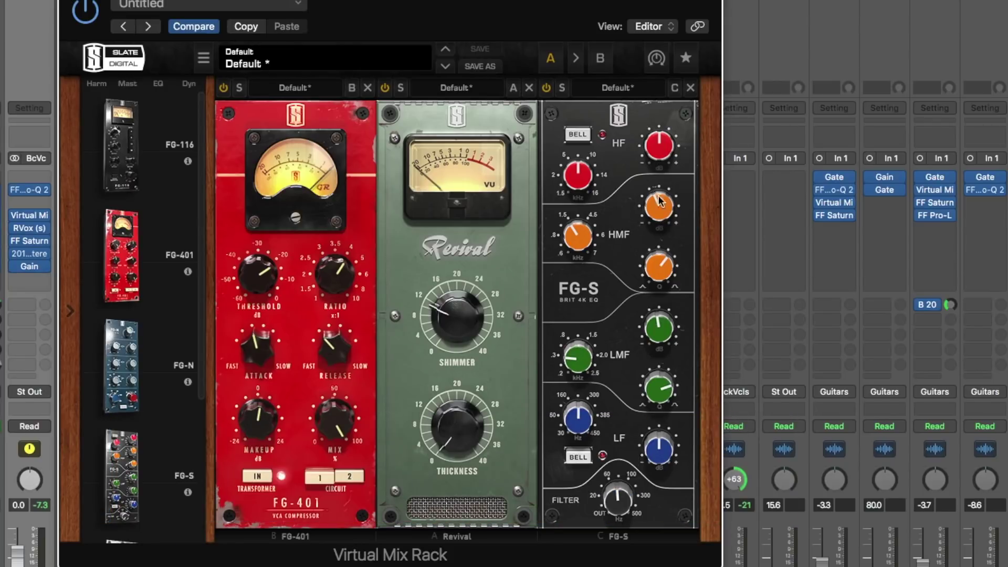
{"action": "left_click_drag", "start_coordinate": [667, 197], "coordinate": [655, 215]}
Lower the FG-401 compressor's threshold to about -29.7 dB and raise its makeup gain.
{"action": "left_click_drag", "start_coordinate": [261, 271], "coordinate": [260, 287]}
{"action": "left_click_drag", "start_coordinate": [262, 422], "coordinate": [263, 409]}
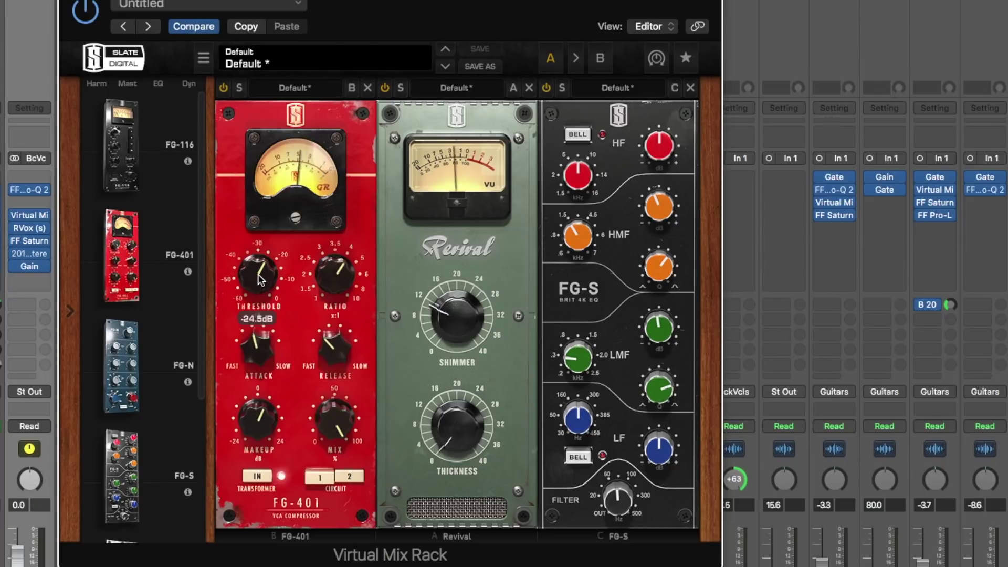
{"action": "left_click_drag", "start_coordinate": [262, 277], "coordinate": [260, 291]}
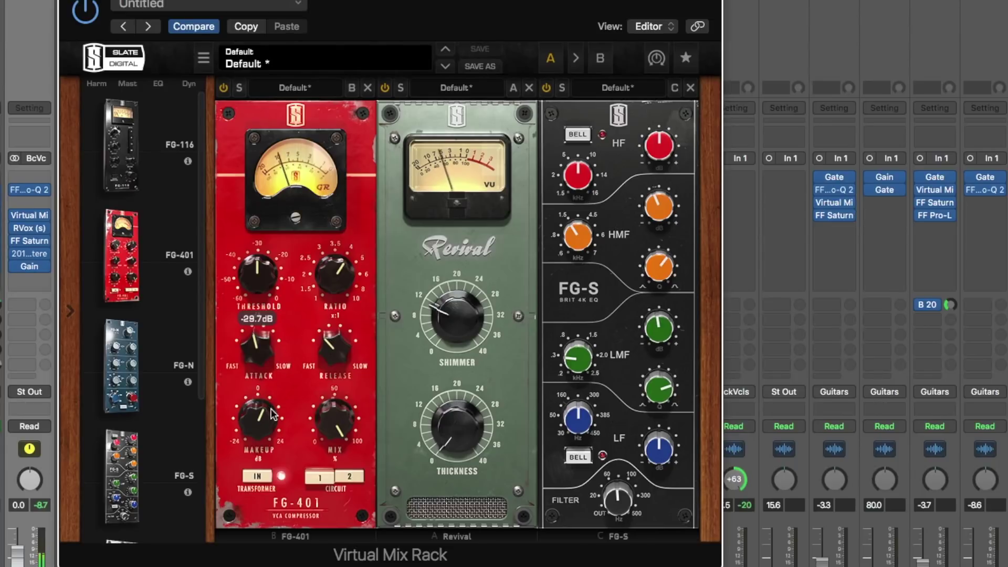
Raise the FG-401 makeup gain to about +7.14 dB while comparing the compressor bypassed and engaged.
{"action": "left_click", "coordinate": [224, 87]}
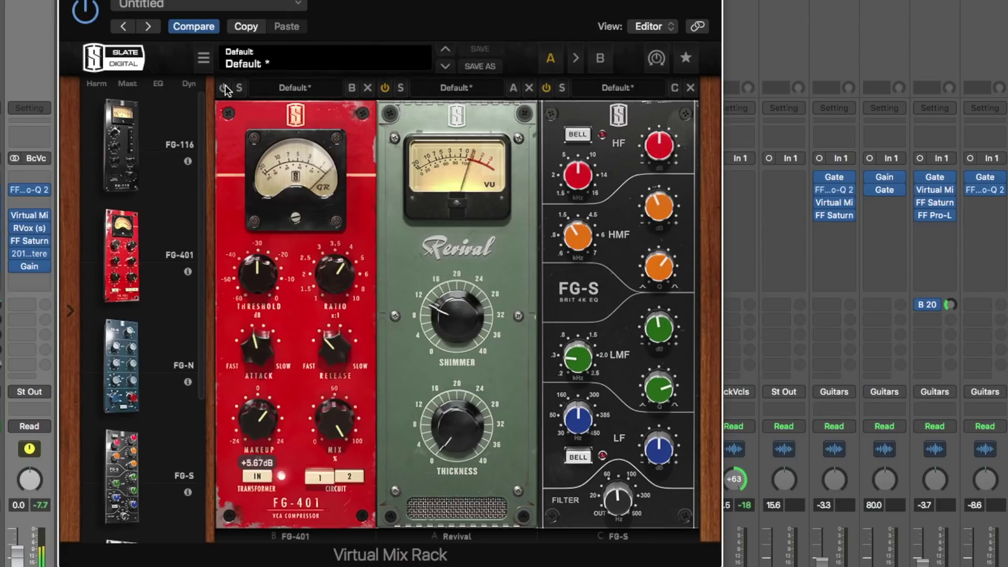
{"action": "left_click", "coordinate": [224, 88]}
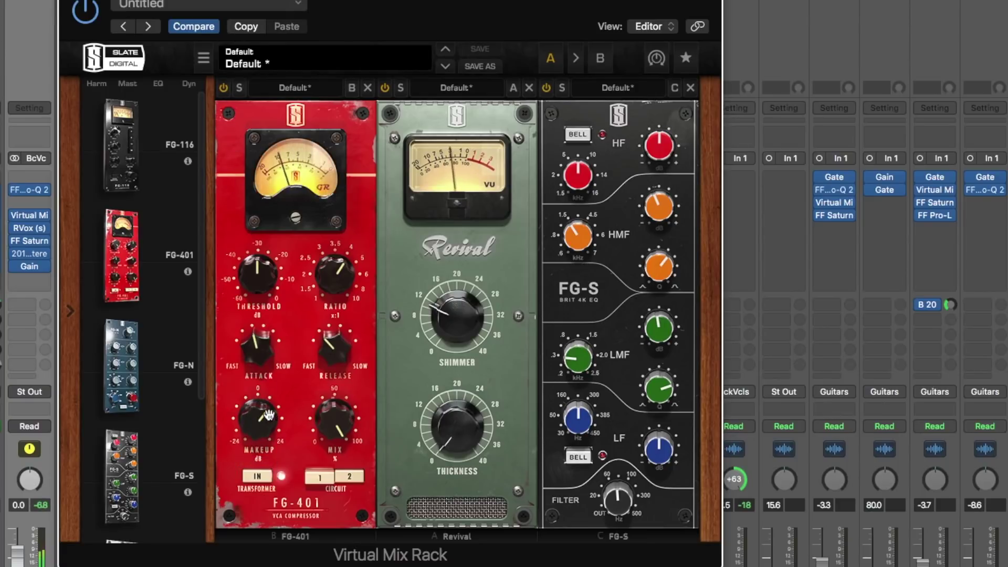
{"action": "left_click", "coordinate": [226, 88]}
{"action": "left_click_drag", "start_coordinate": [261, 410], "coordinate": [261, 402]}
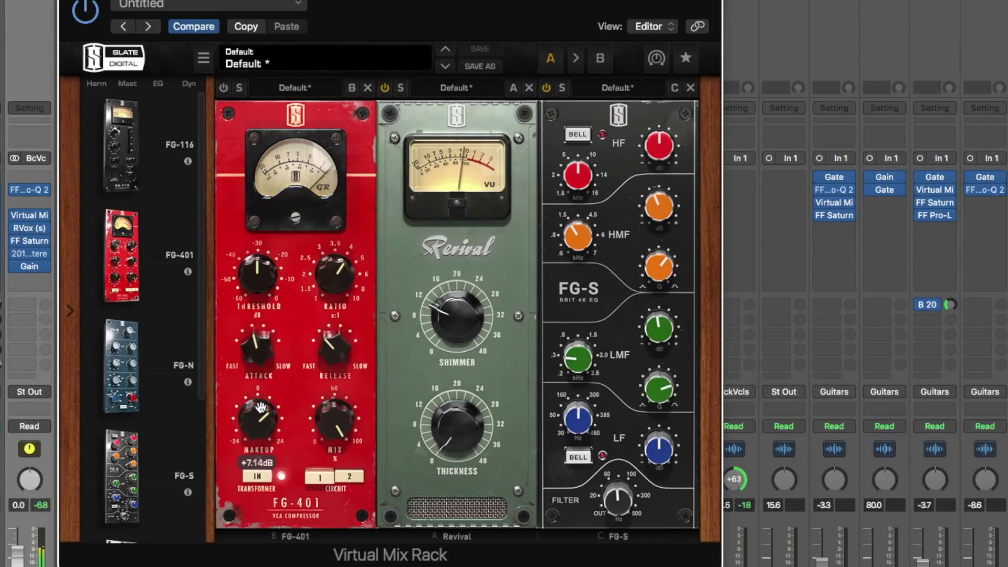
{"action": "left_click", "coordinate": [224, 88]}
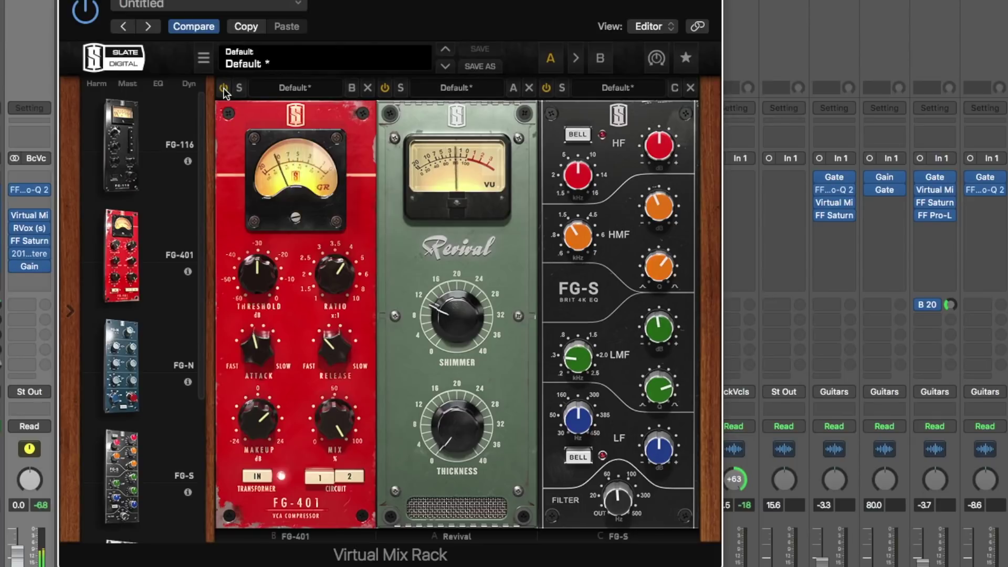
{"action": "left_click", "coordinate": [224, 88]}
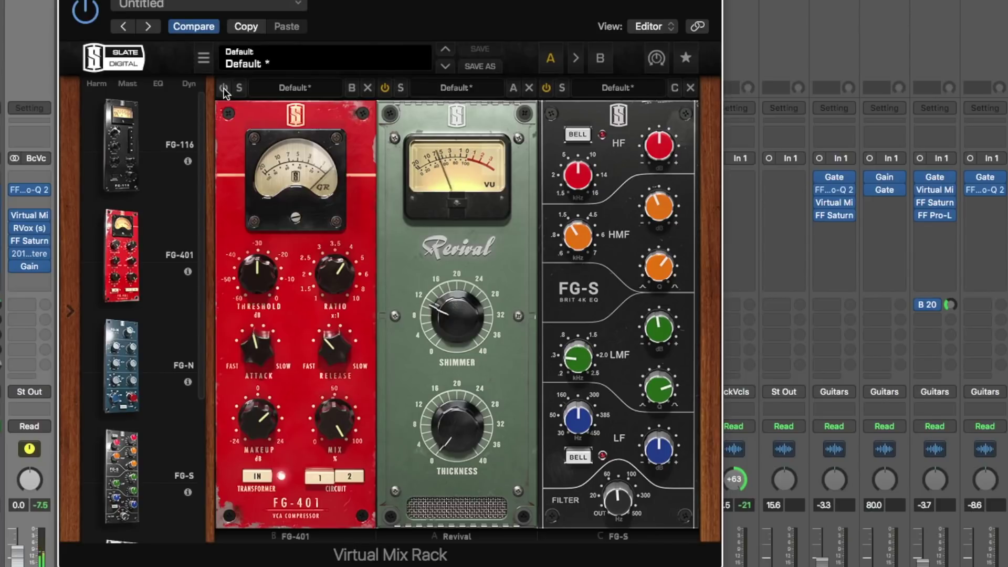
{"action": "left_click", "coordinate": [224, 88]}
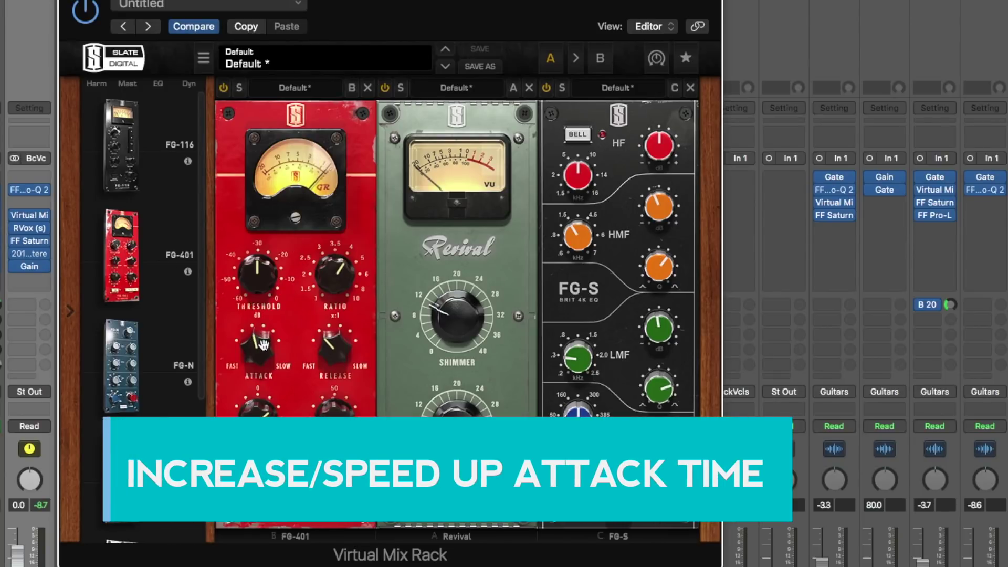
Speed up the FG-401 compressor's attack, auditioning a slower setting before returning it to the fast end.
{"action": "left_click_drag", "start_coordinate": [261, 343], "coordinate": [266, 410]}
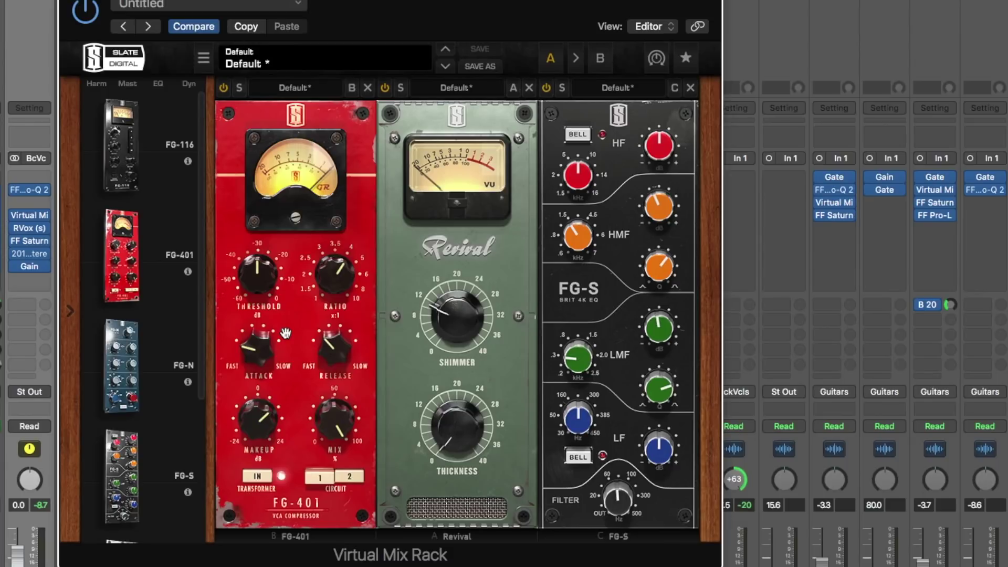
{"action": "mouse_move", "coordinate": [256, 357]}
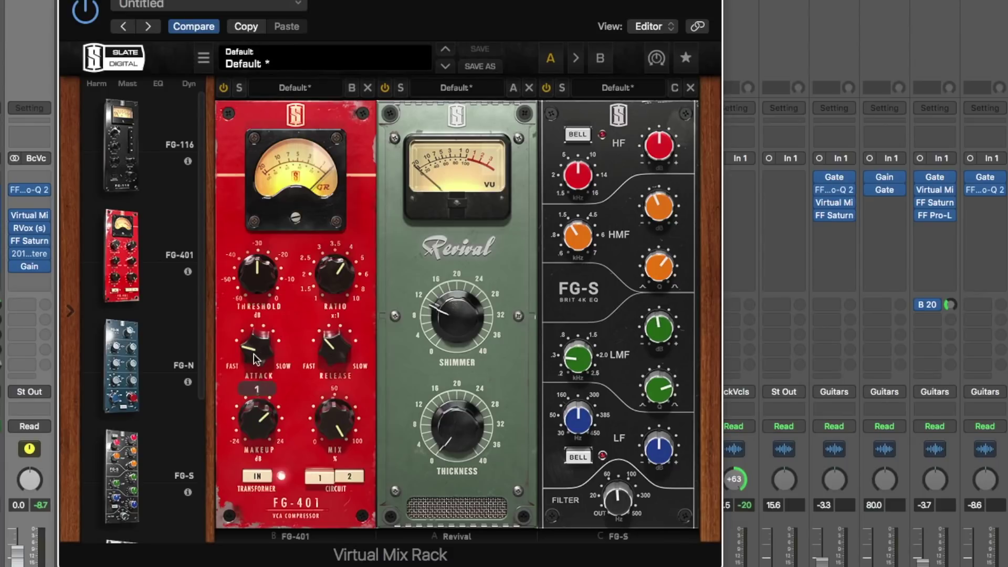
{"action": "mouse_move", "coordinate": [256, 355]}
{"action": "left_mouse_down"}
{"action": "mouse_move", "coordinate": [265, 324]}
{"action": "mouse_move", "coordinate": [261, 341]}
{"action": "left_mouse_up"}
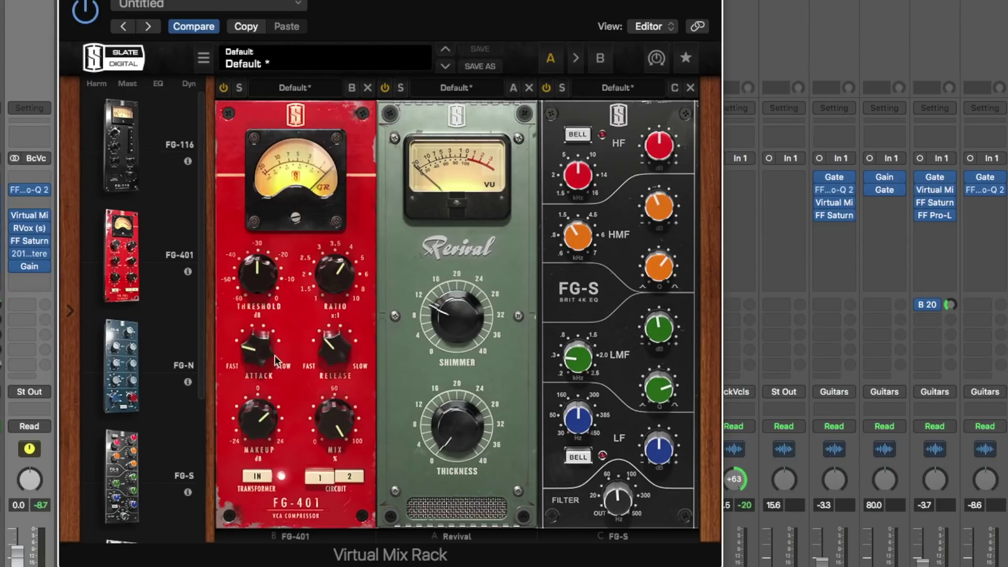
{"action": "mouse_move", "coordinate": [275, 355]}
{"action": "left_mouse_down"}
{"action": "mouse_move", "coordinate": [268, 336]}
{"action": "mouse_move", "coordinate": [262, 355]}
{"action": "left_mouse_up"}
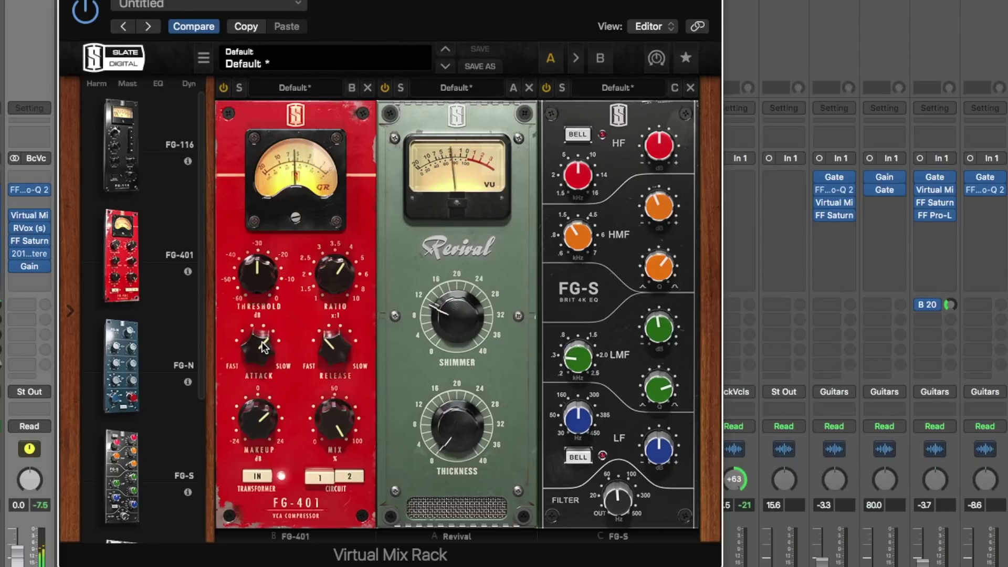
{"action": "left_click_drag", "start_coordinate": [263, 346], "coordinate": [257, 336]}
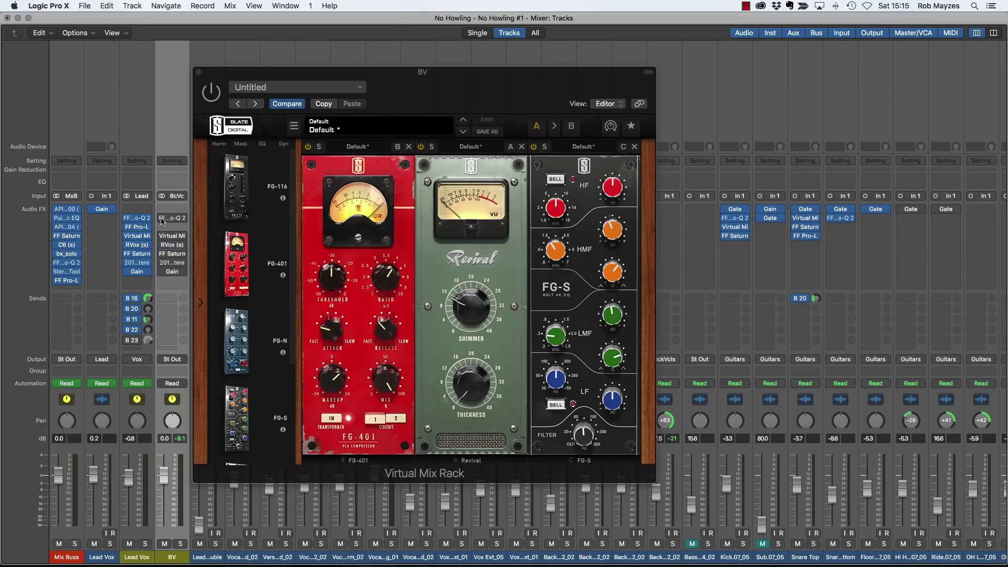
Audition the BV plug-in chain bypassed and engaged during playback, and lower the BV channel's fader to -1.2 dB.
{"action": "mouse_move", "coordinate": [161, 220]}
{"action": "key", "text": "space"}
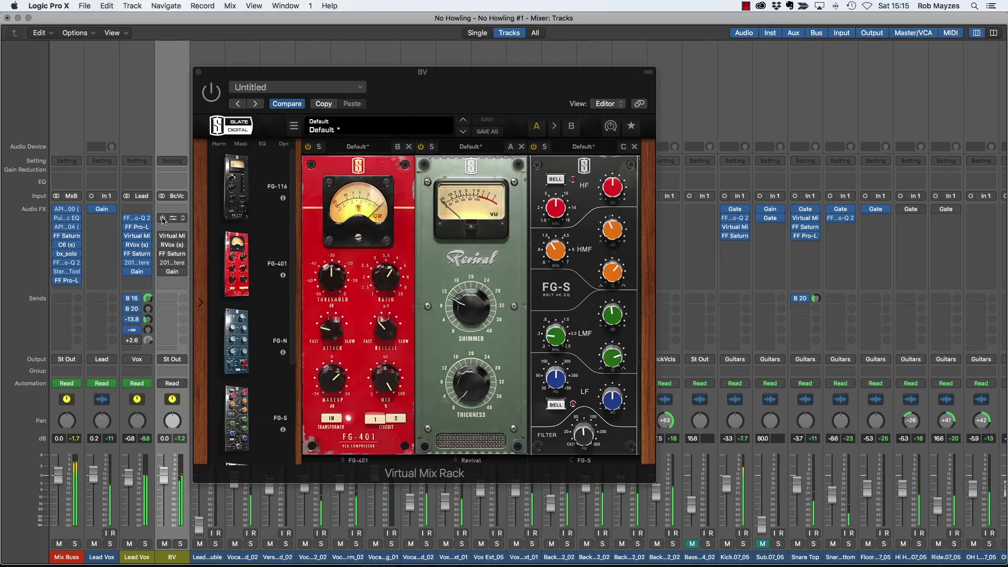
{"action": "mouse_move", "coordinate": [169, 266]}
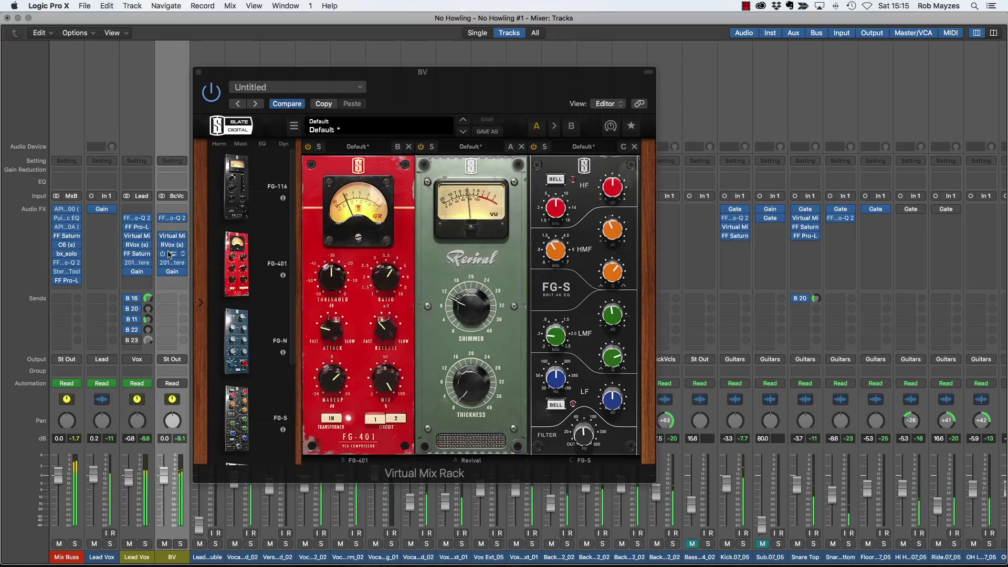
{"action": "left_click_drag", "start_coordinate": [167, 480], "coordinate": [168, 483]}
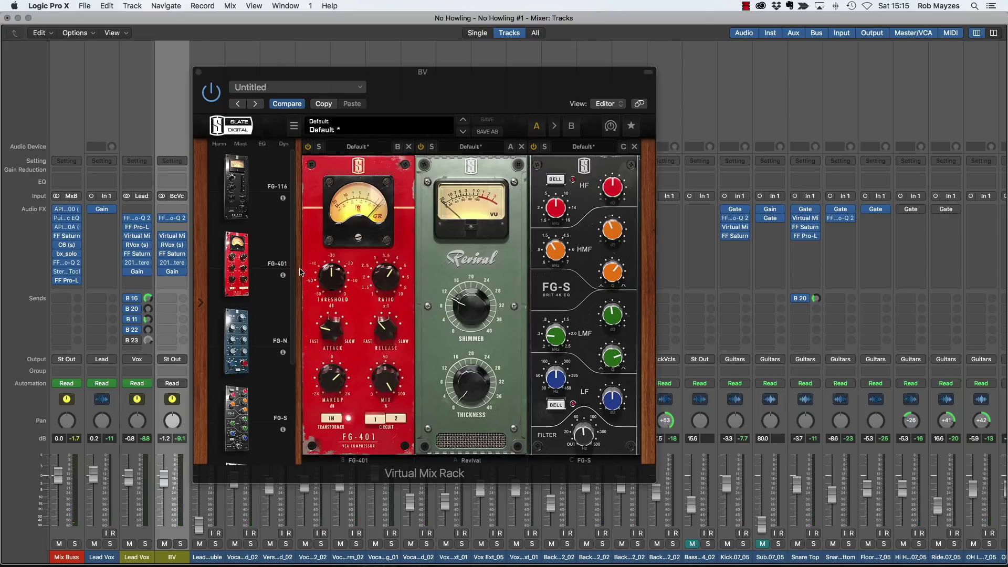
Send the BV channel to Bus 20 (Room) at about -7.2 dB and lower its fader to -2.3 dB during playback.
{"action": "left_click", "coordinate": [174, 307]}
{"action": "mouse_move", "coordinate": [188, 344]}
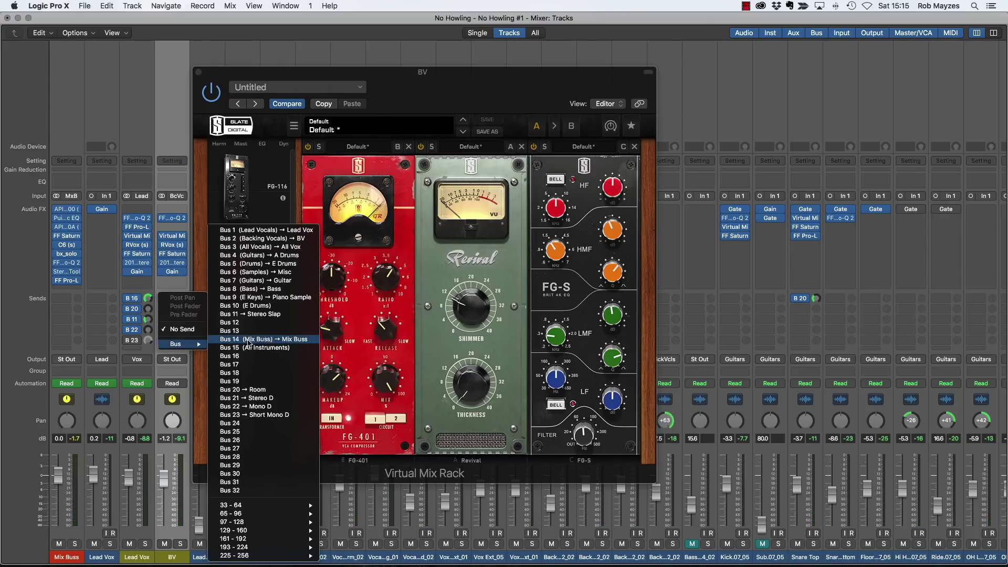
{"action": "left_click", "coordinate": [269, 392]}
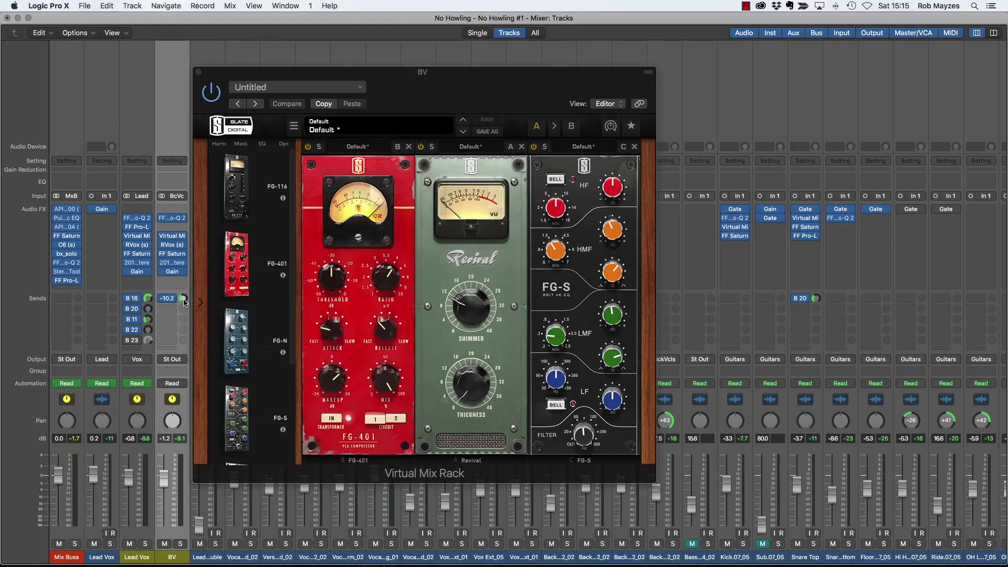
{"action": "left_click_drag", "start_coordinate": [184, 299], "coordinate": [184, 284]}
{"action": "key", "text": "space"}
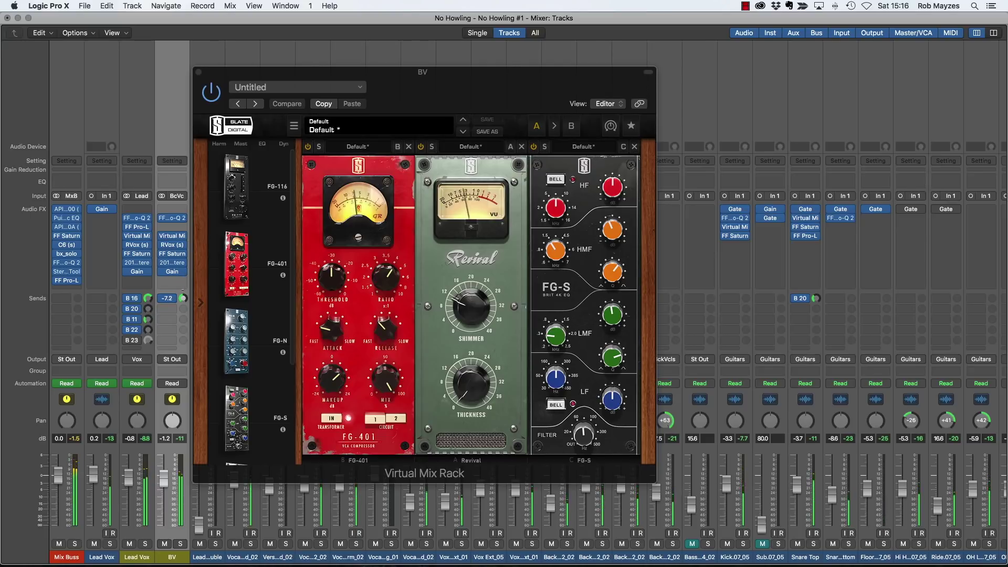
{"action": "left_click_drag", "start_coordinate": [184, 298], "coordinate": [188, 294]}
{"action": "left_click_drag", "start_coordinate": [163, 479], "coordinate": [165, 488]}
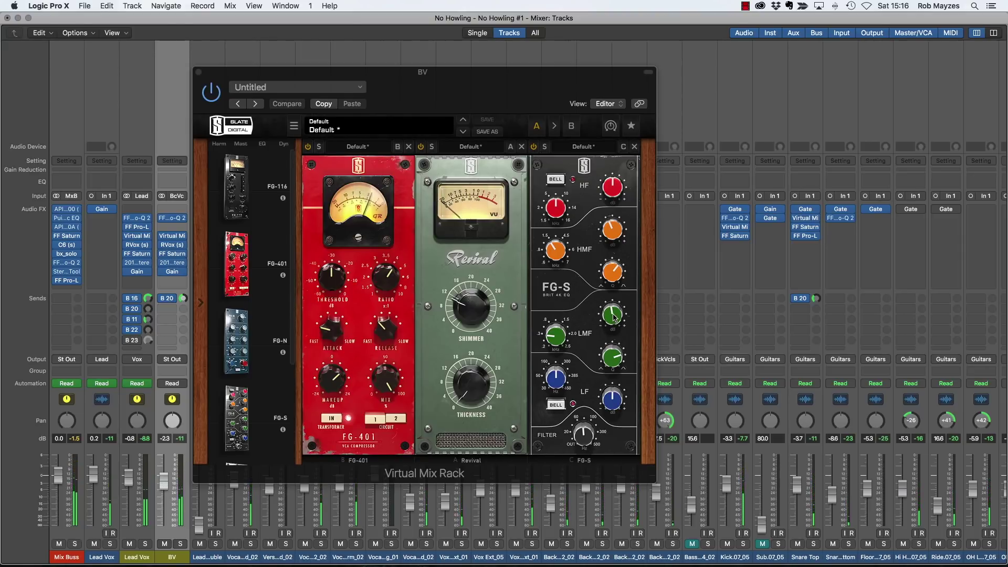
Add an FG-N EQ after the FG-S in the BV rack and boost its upper mid band about 2.36 dB around 4 kHz.
{"action": "left_click_drag", "start_coordinate": [617, 315], "coordinate": [617, 315]}
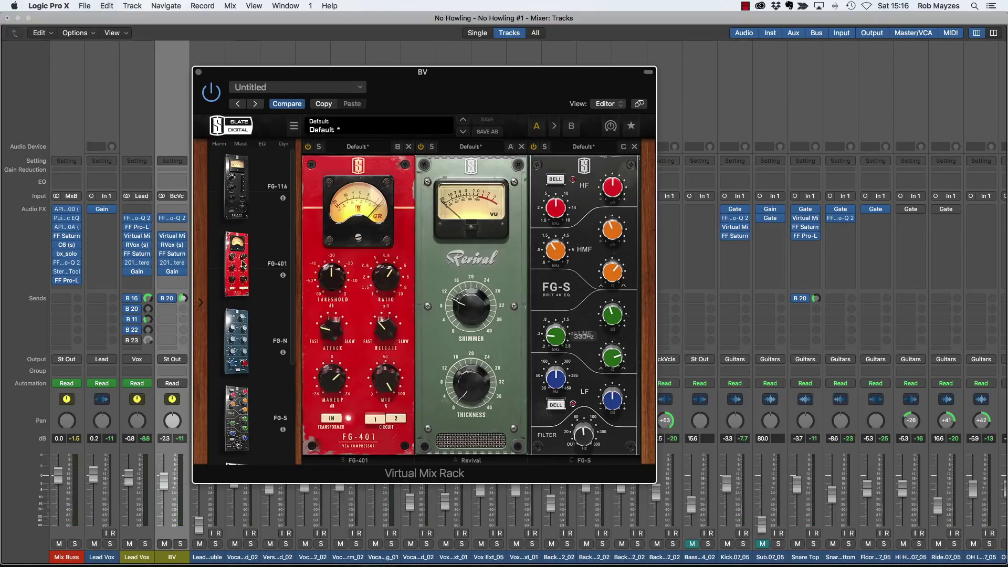
{"action": "left_click_drag", "start_coordinate": [236, 342], "coordinate": [680, 352]}
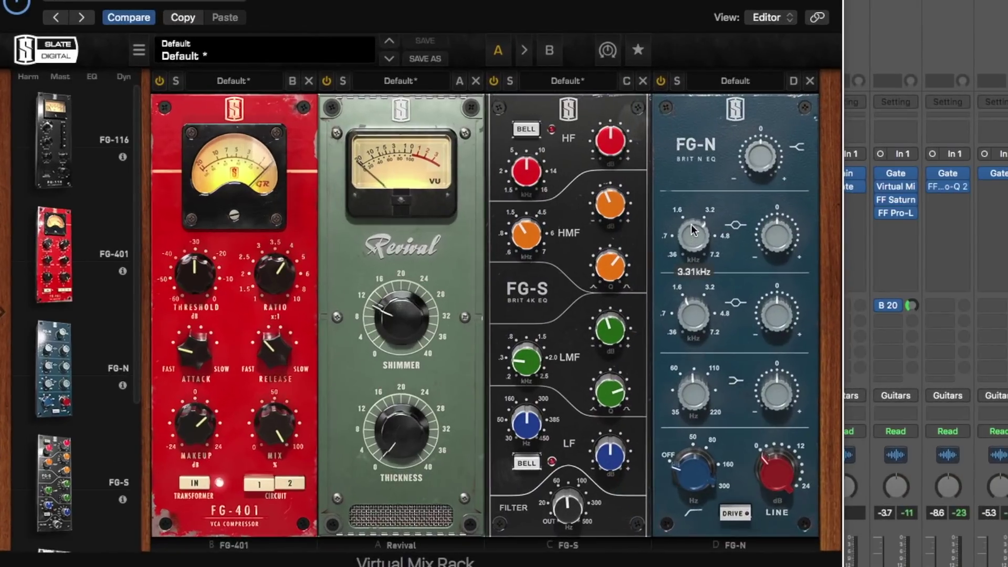
{"action": "mouse_move", "coordinate": [668, 237]}
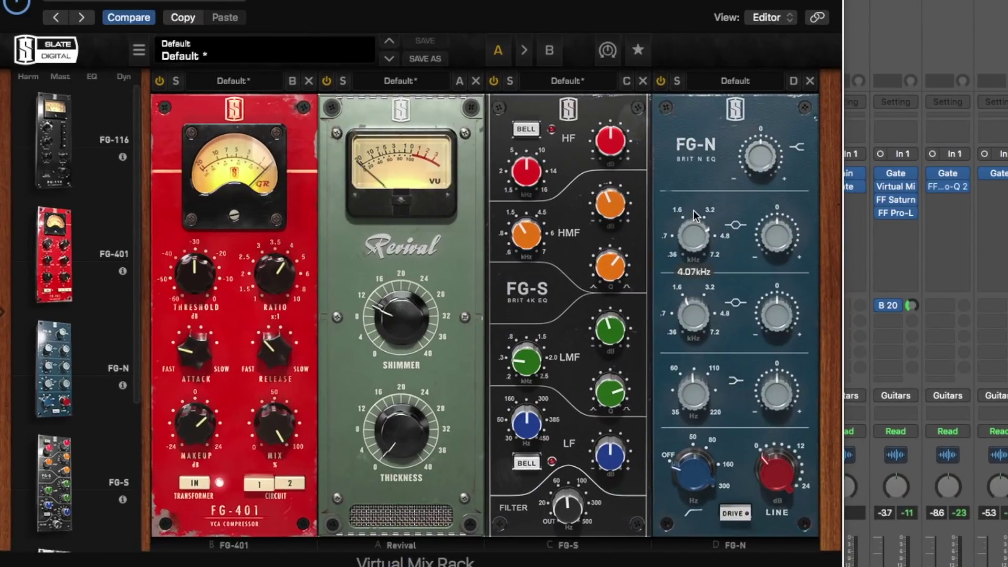
{"action": "left_click_drag", "start_coordinate": [694, 214], "coordinate": [695, 212]}
{"action": "left_click_drag", "start_coordinate": [770, 230], "coordinate": [789, 237]}
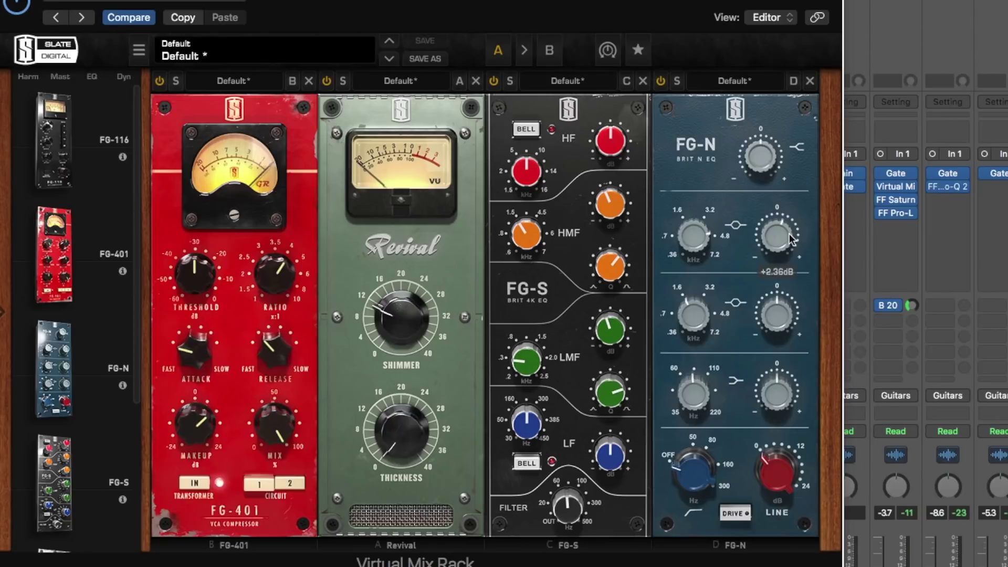